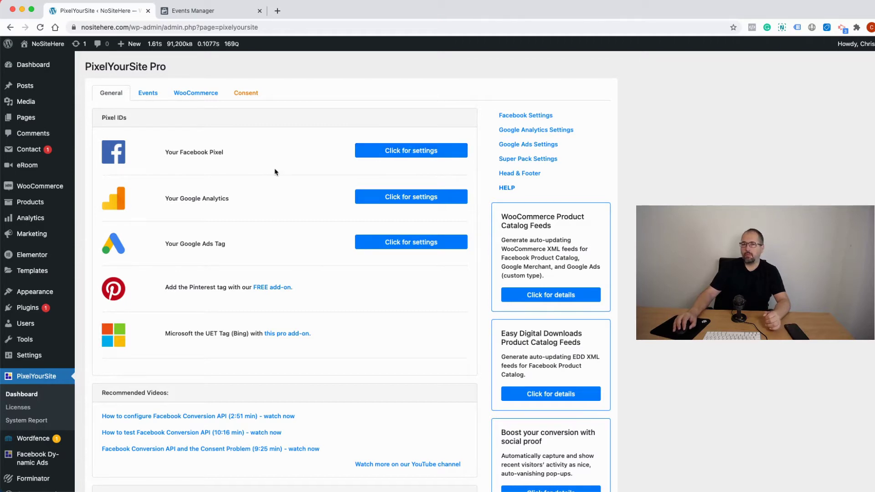
# Open the Facebook Pixel settings and add a blank entry for an extra Facebook Pixel ID.
pyautogui.click(382, 157)
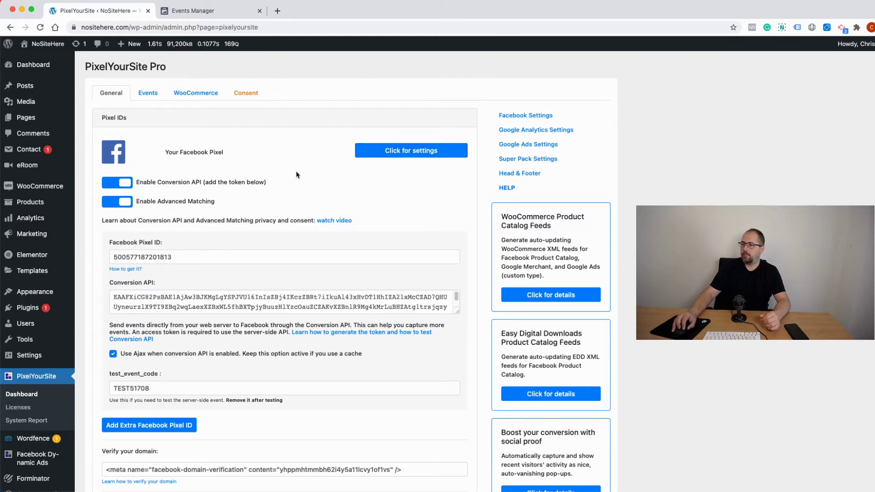
pyautogui.scroll(-5, 293, 172)
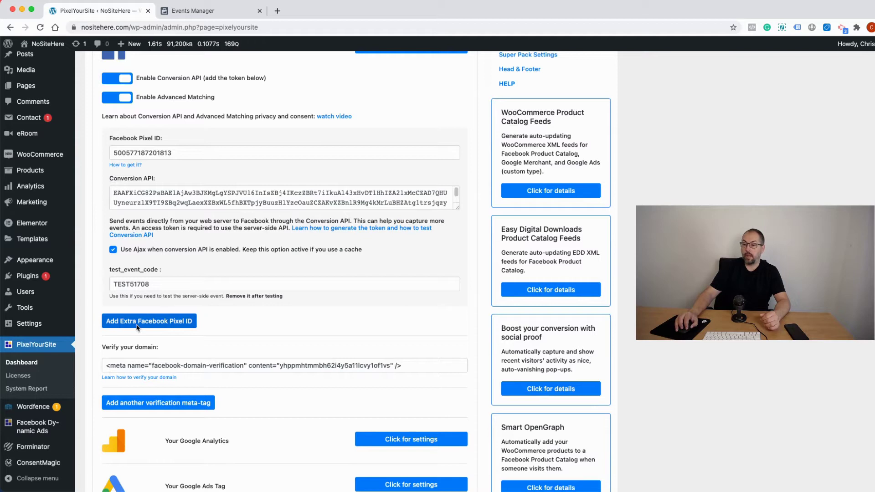
pyautogui.click(137, 325)
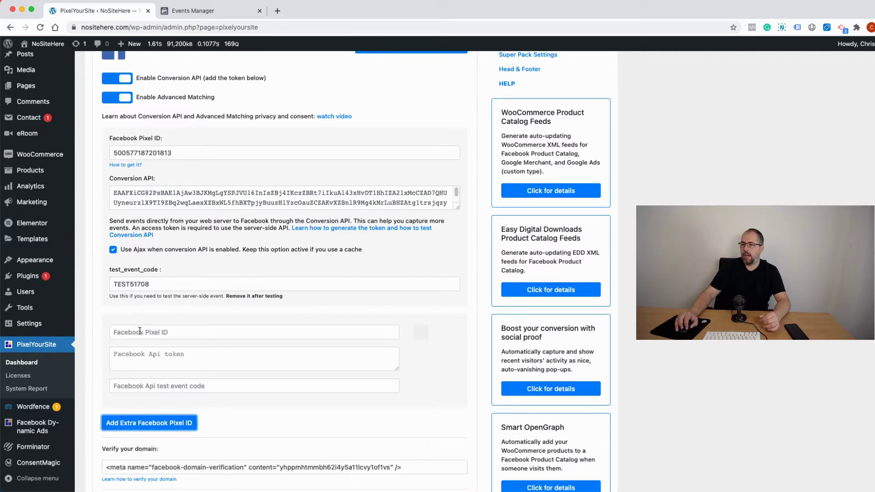
pyautogui.scroll(-1, 140, 331)
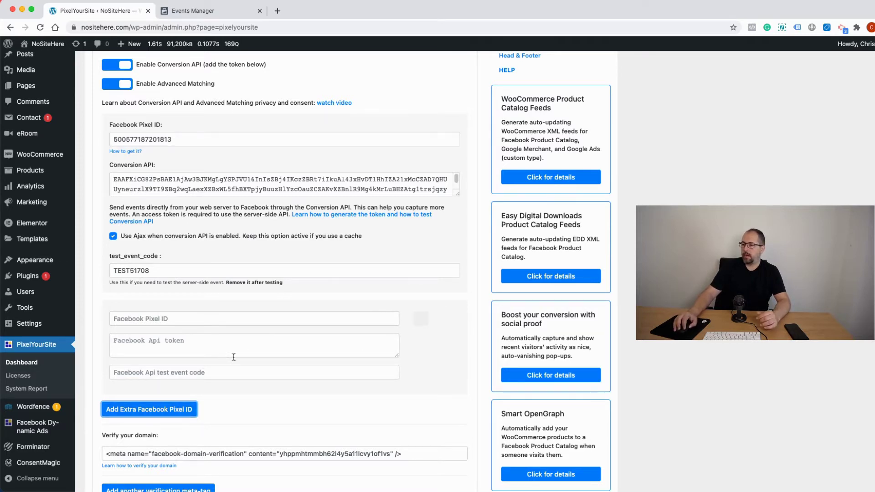
# Open the Google Analytics settings, add two extra tracking ID entries and remove both again.
pyautogui.scroll(-5, 394, 262)
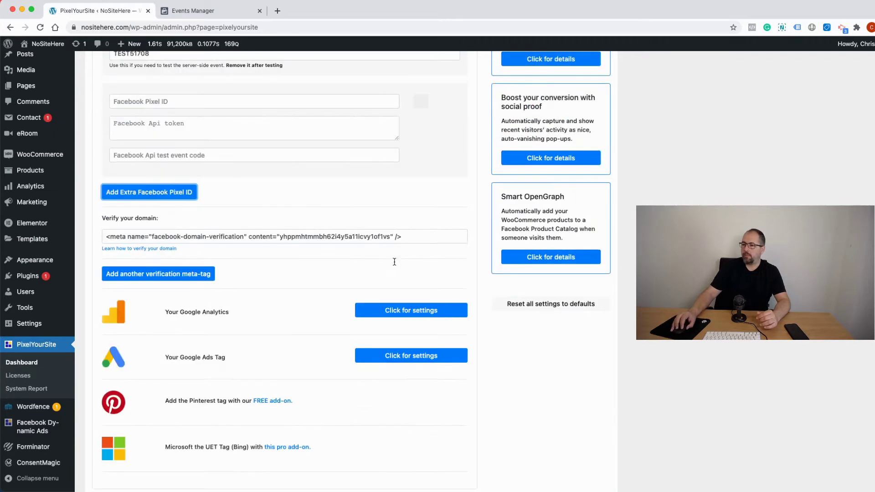
pyautogui.click(405, 307)
pyautogui.scroll(-4, 274, 309)
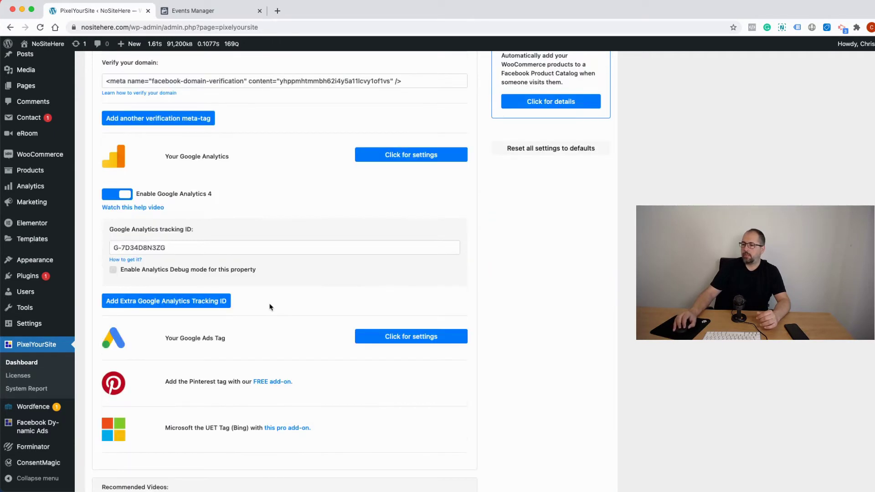
pyautogui.click(160, 302)
pyautogui.click(172, 367)
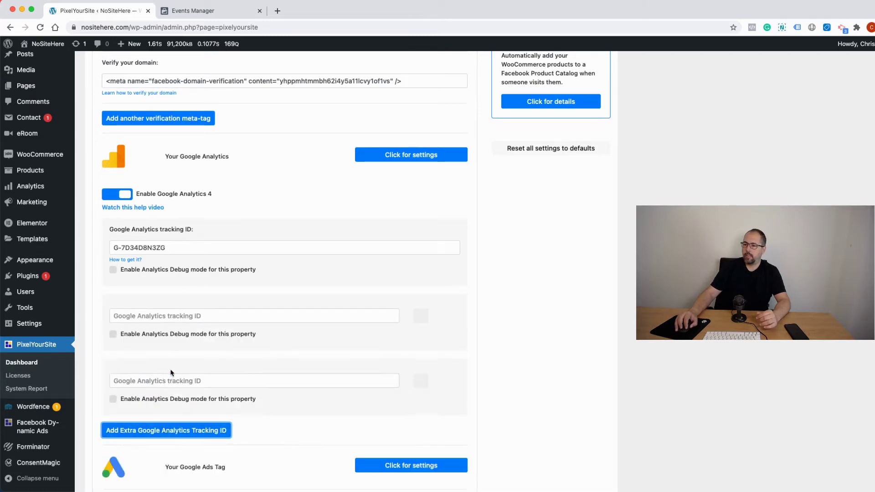
pyautogui.click(419, 318)
pyautogui.click(420, 318)
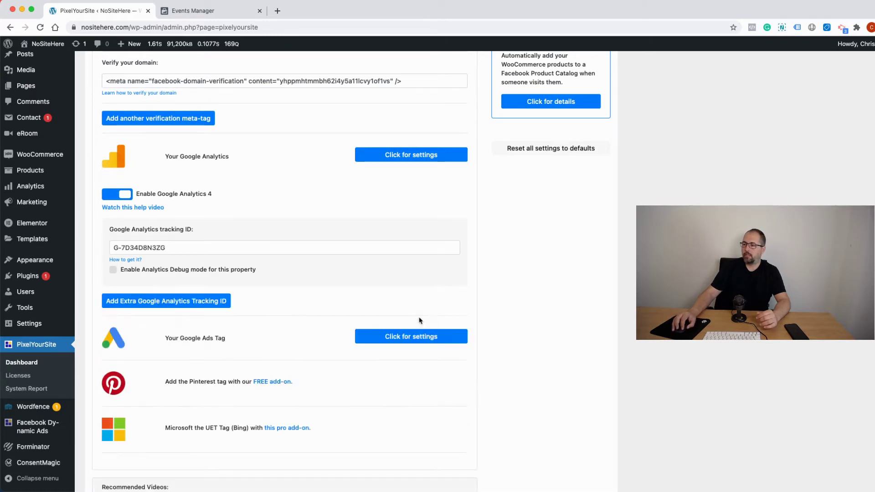
# Open the Google Ads Tag settings, add two extra tag entries and remove both again.
pyautogui.click(388, 338)
pyautogui.scroll(-4, 259, 346)
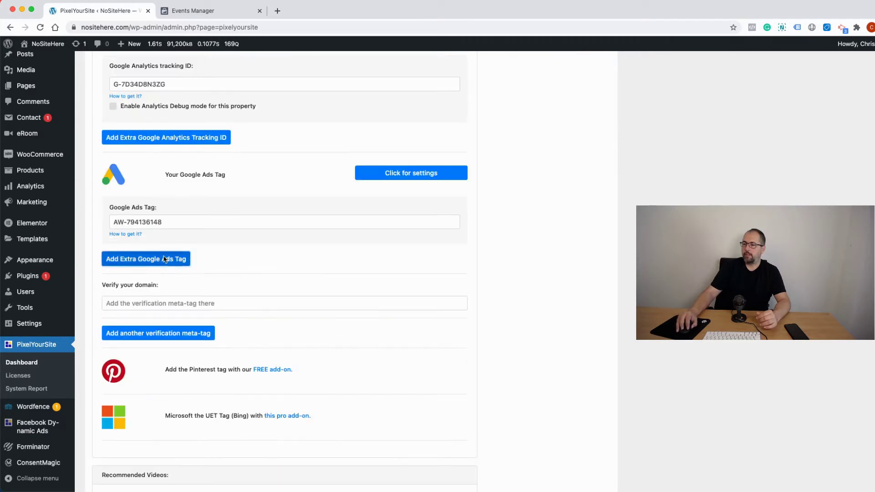
pyautogui.click(164, 258)
pyautogui.click(154, 302)
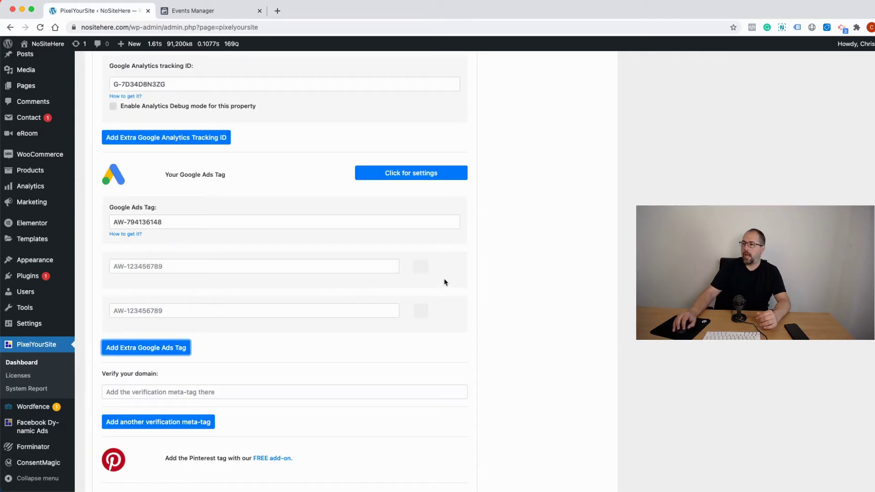
pyautogui.click(422, 271)
pyautogui.click(422, 271)
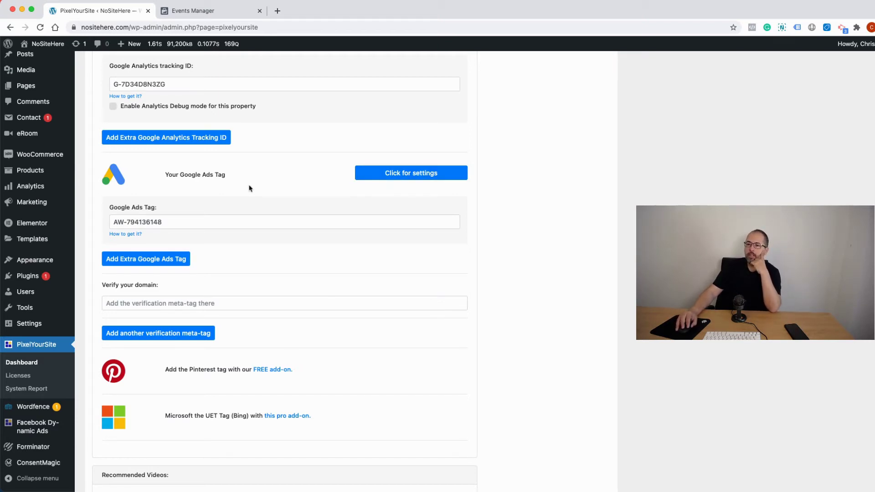
# Open the installed plugins list and locate the PixelYourSite PRO and PixelYourSite Super Pack plugins.
pyautogui.click(27, 276)
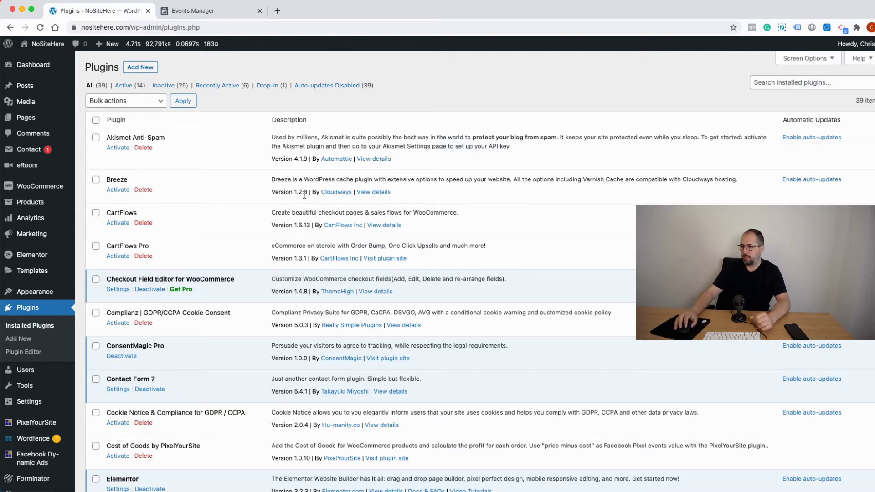
pyautogui.scroll(-2, 301, 198)
pyautogui.scroll(-20, 305, 198)
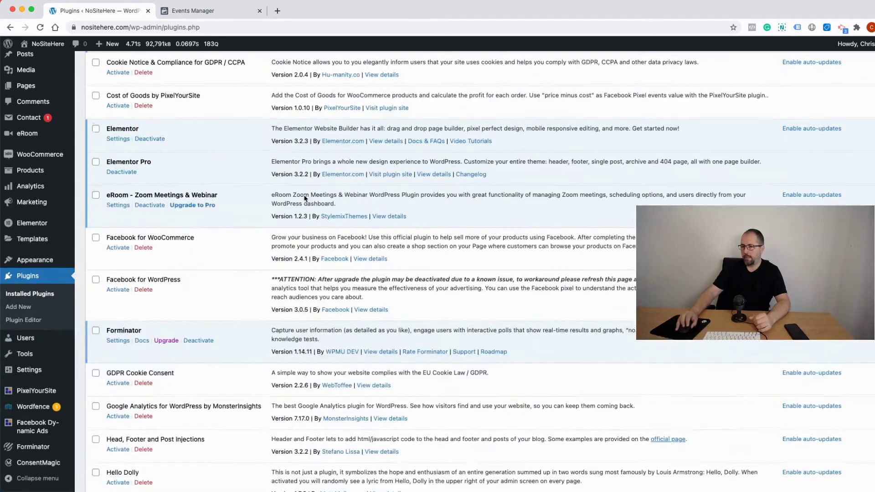
pyautogui.scroll(-10, 304, 198)
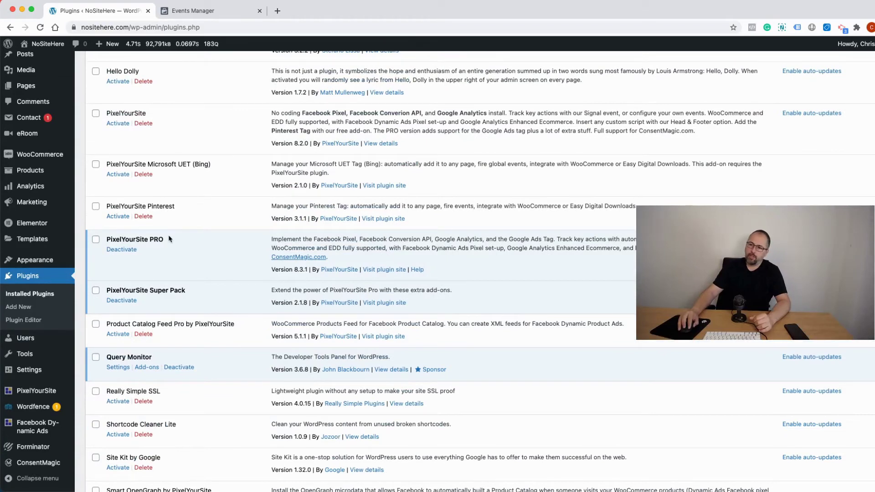
pyautogui.moveTo(108, 288); pyautogui.dragTo(206, 291)
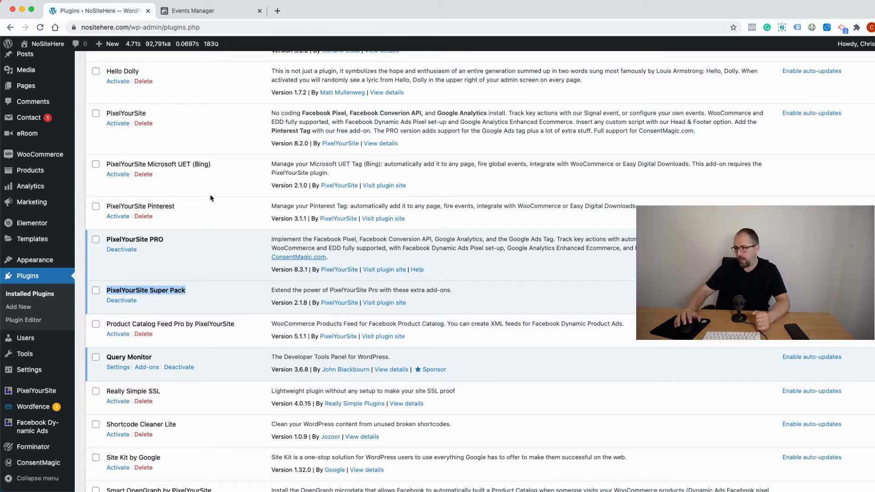
pyautogui.scroll(3, 210, 198)
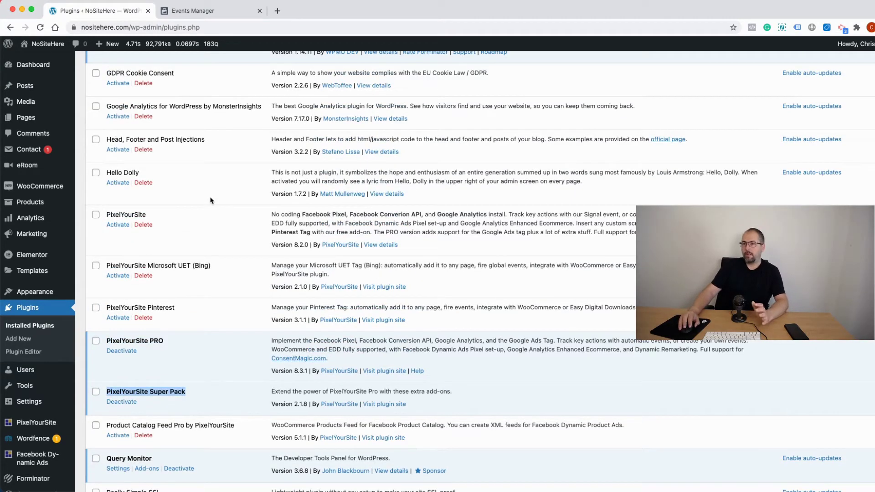
pyautogui.scroll(-3, 61, 328)
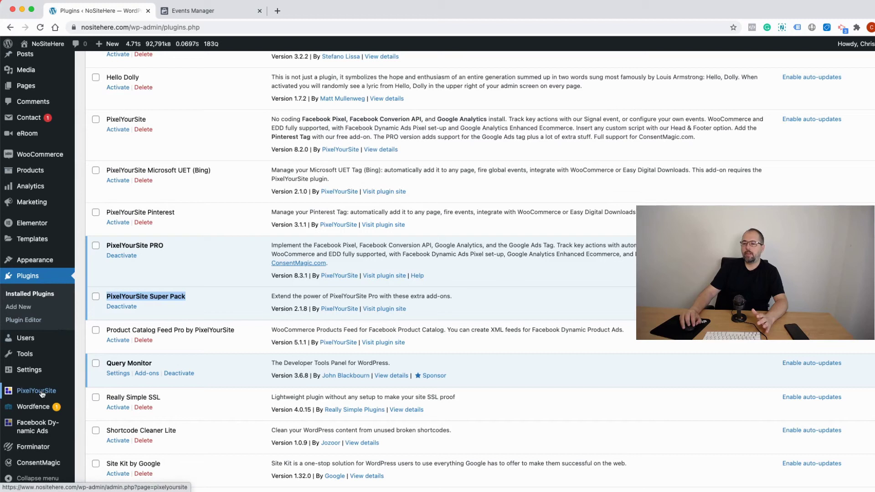
# Open the WooCommerce product categories and examine the Facebook pixel, access token and test event code fields for a new category.
pyautogui.click(42, 393)
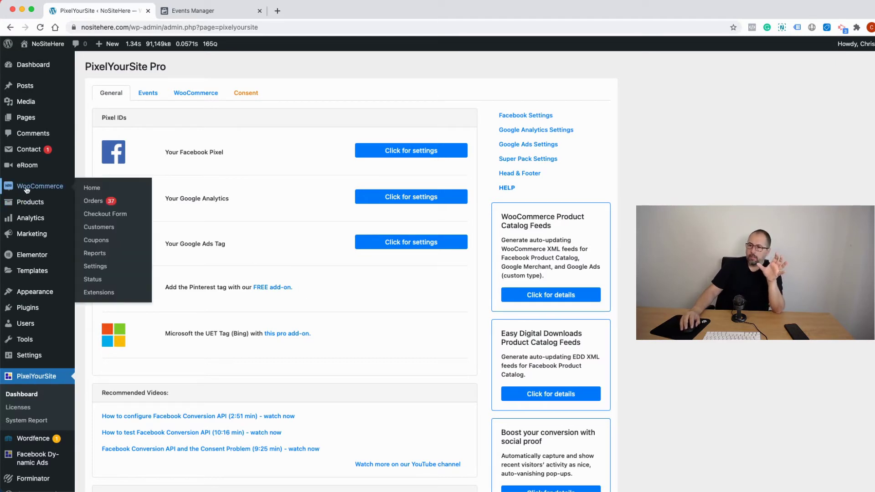
pyautogui.moveTo(26, 207)
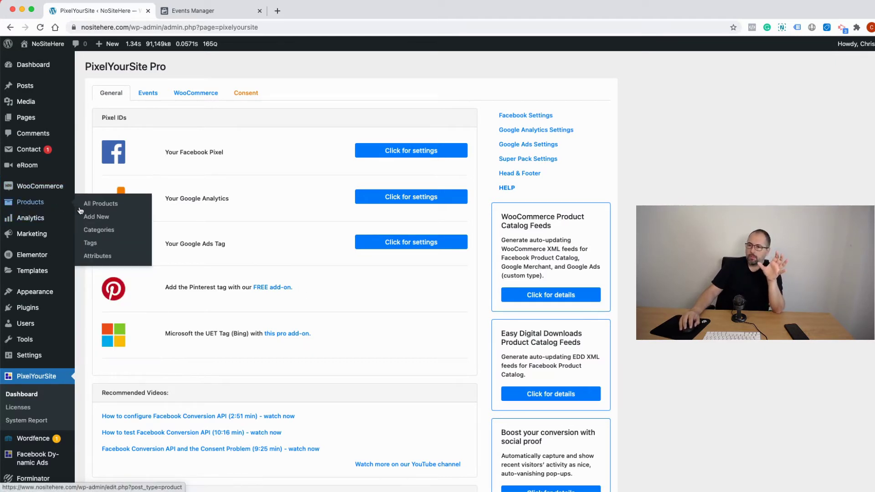
pyautogui.click(98, 229)
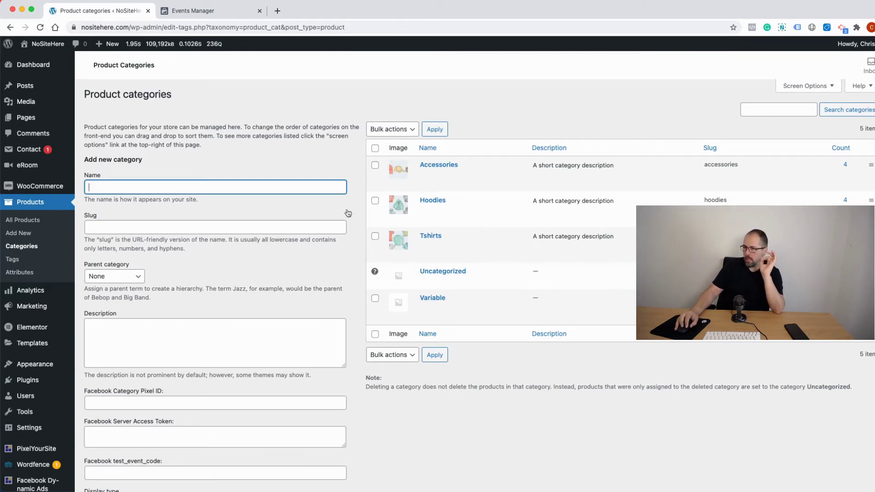
pyautogui.scroll(-3, 269, 162)
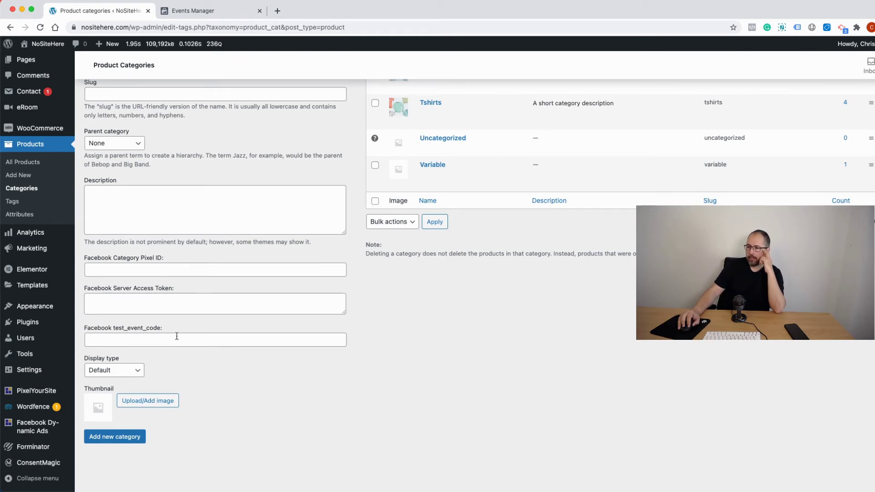
pyautogui.scroll(5, 216, 341)
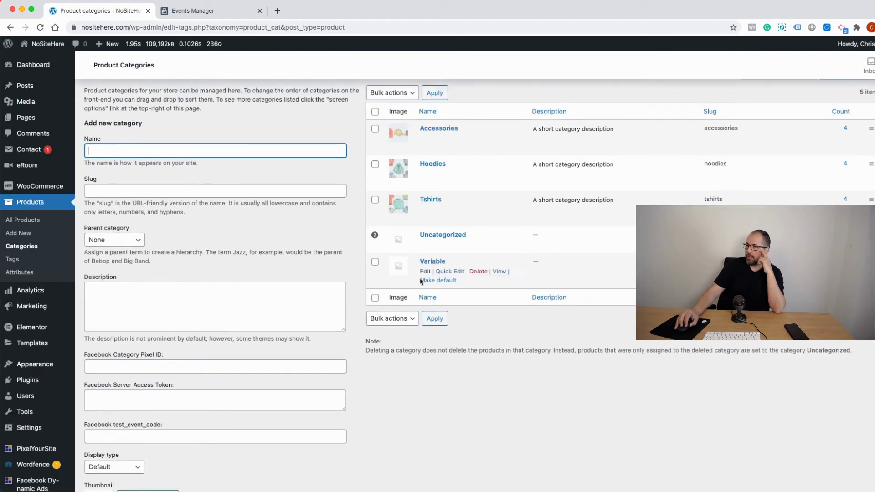
# Open the Accessories category for editing and examine its Facebook pixel, server access token and test event code fields.
pyautogui.click(429, 130)
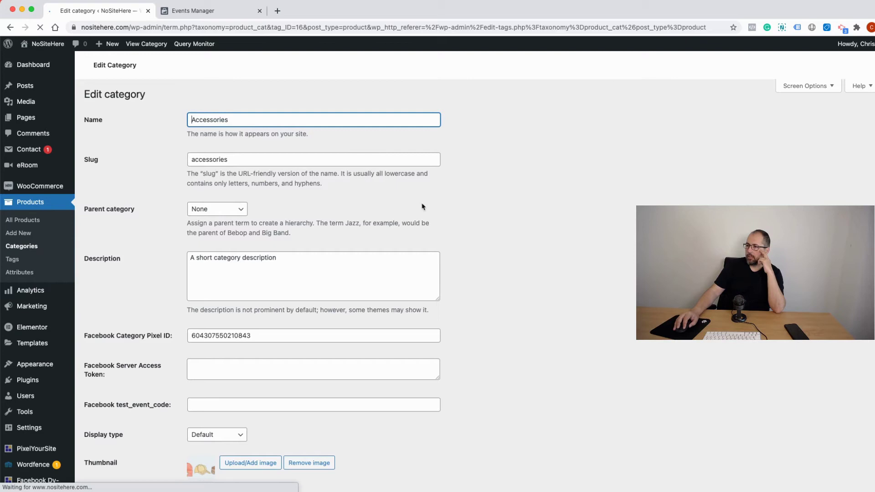
pyautogui.scroll(-2, 464, 228)
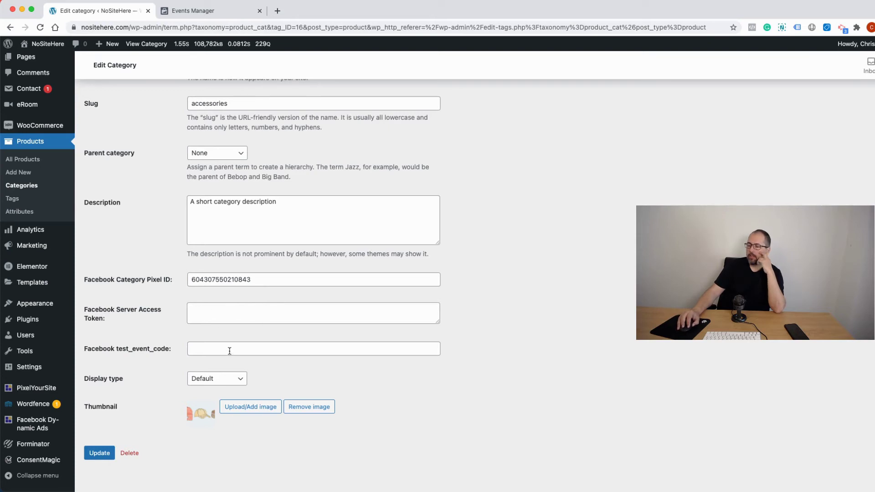
pyautogui.scroll(3, 230, 351)
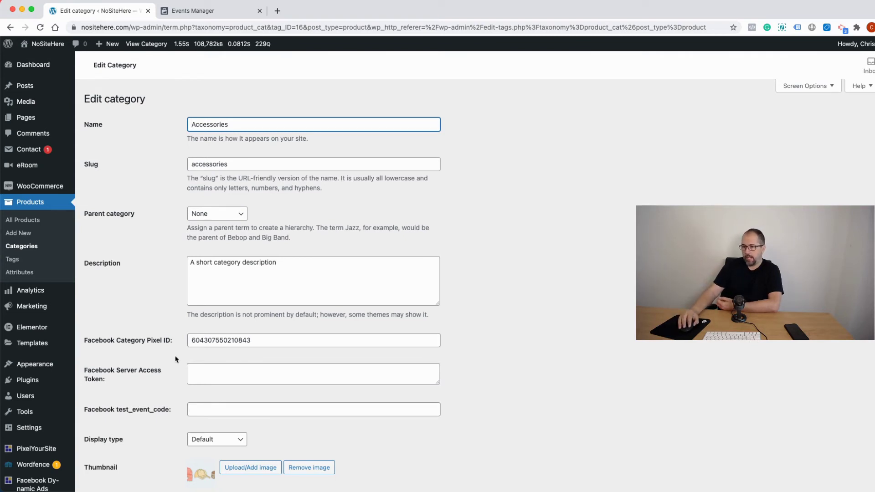
# Return to the PixelYourSite dashboard, expand Dynamic Ads for Blog Setup and examine its dedicated Facebook Pixel ID and event options.
pyautogui.scroll(-3, 177, 358)
pyautogui.click(32, 389)
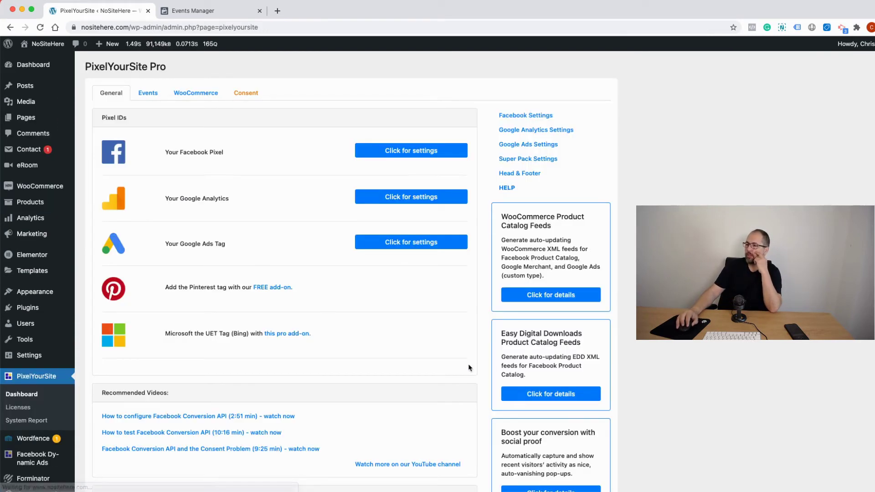
pyautogui.scroll(-10, 469, 368)
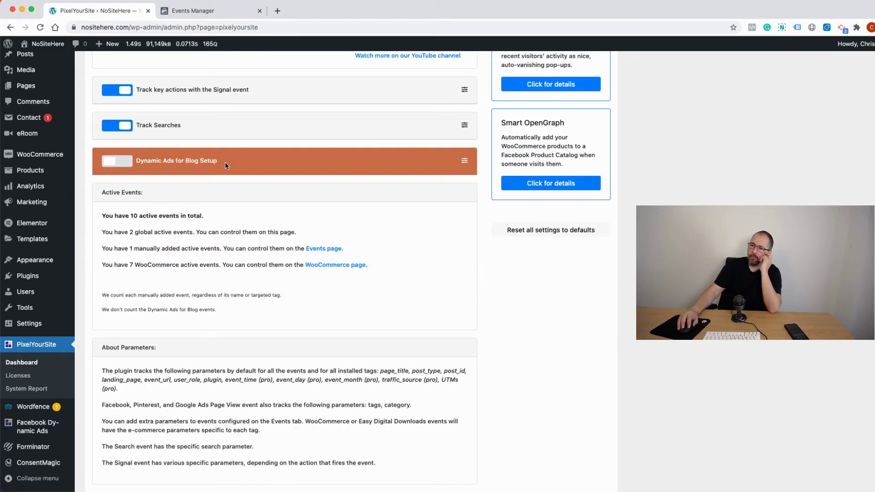
pyautogui.click(465, 163)
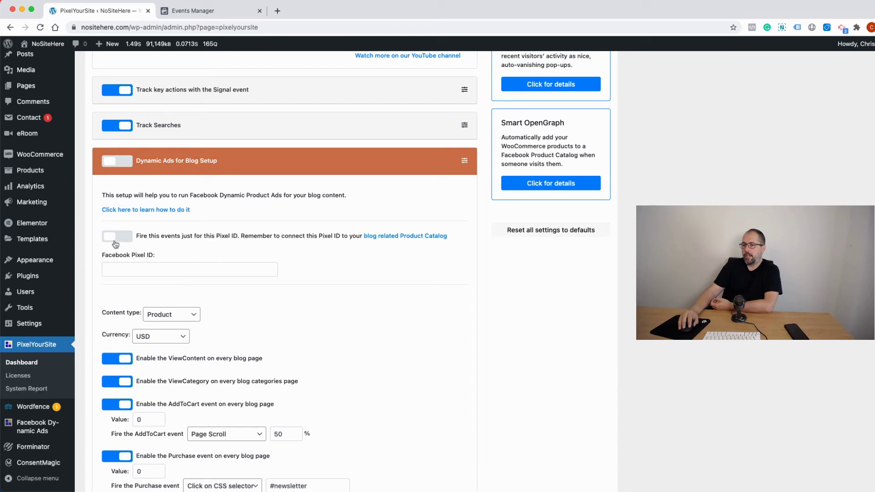
pyautogui.click(142, 268)
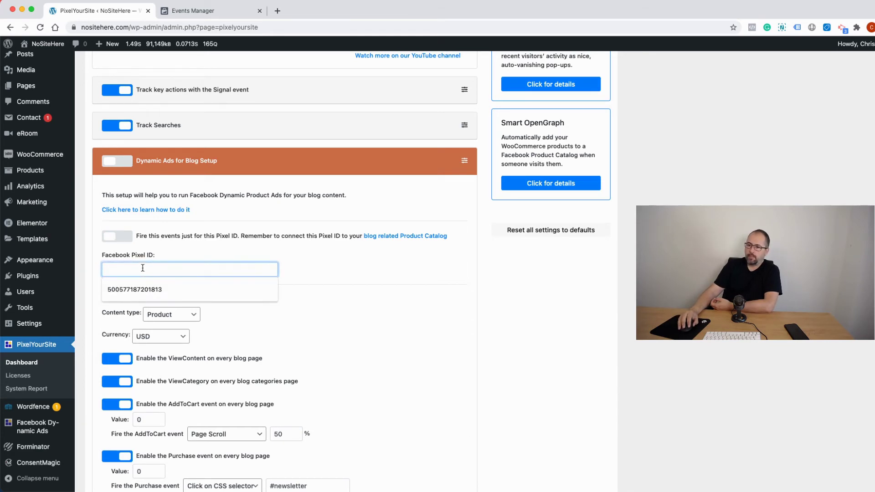
pyautogui.click(175, 250)
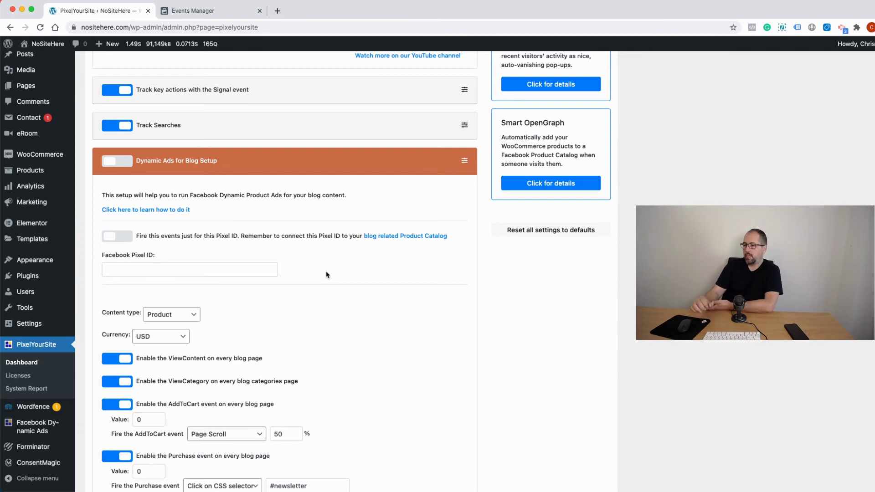
pyautogui.scroll(-5, 326, 275)
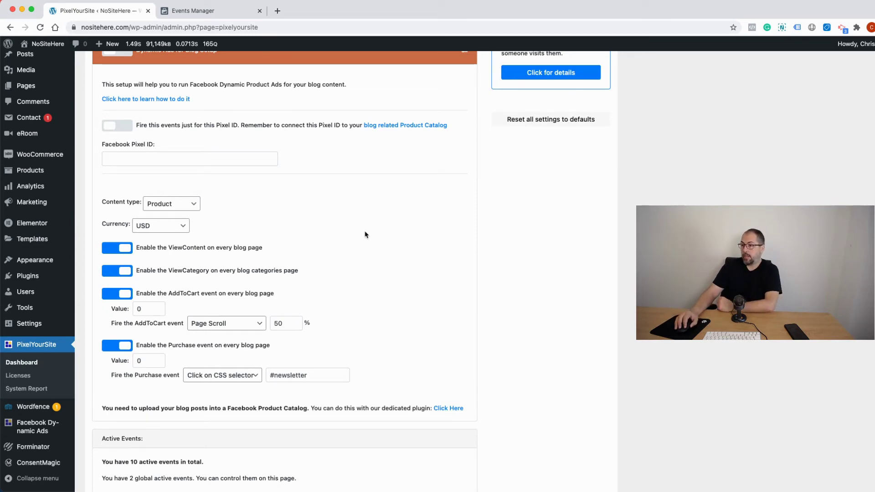
# View the WordPress feeds for Facebook Dynamic Ads and switch to Events Manager to view the web event configurations.
pyautogui.click(34, 430)
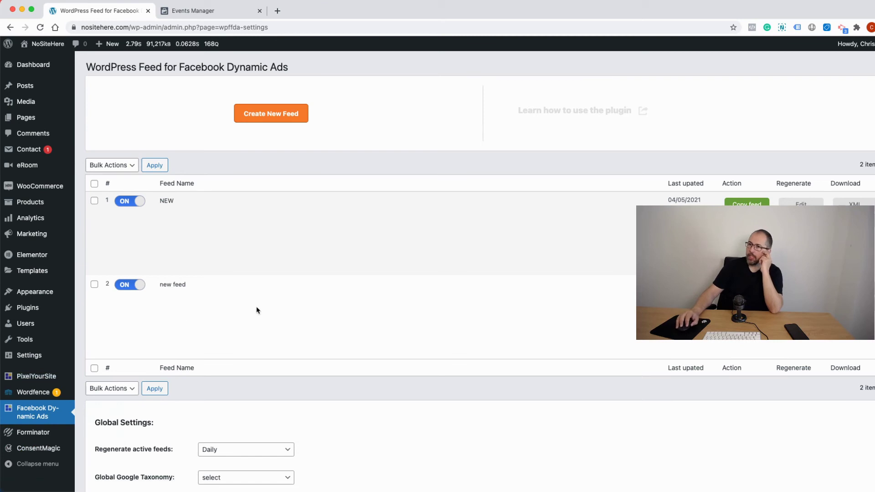
pyautogui.click(212, 13)
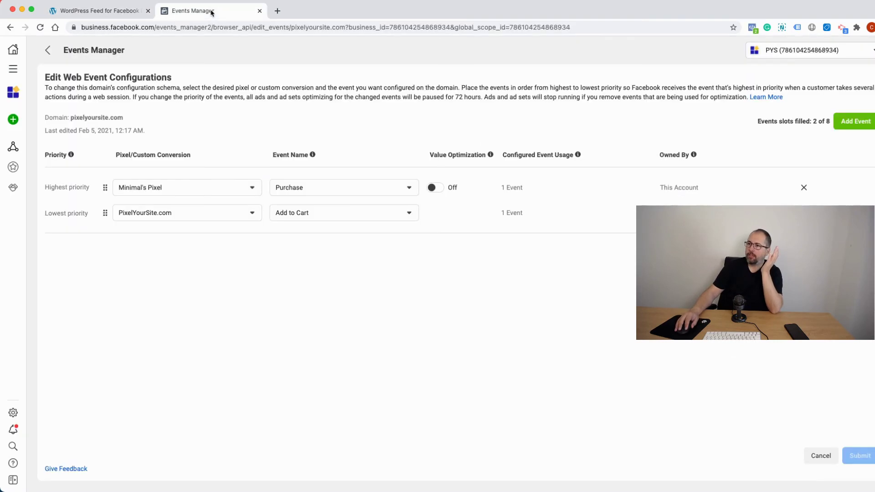